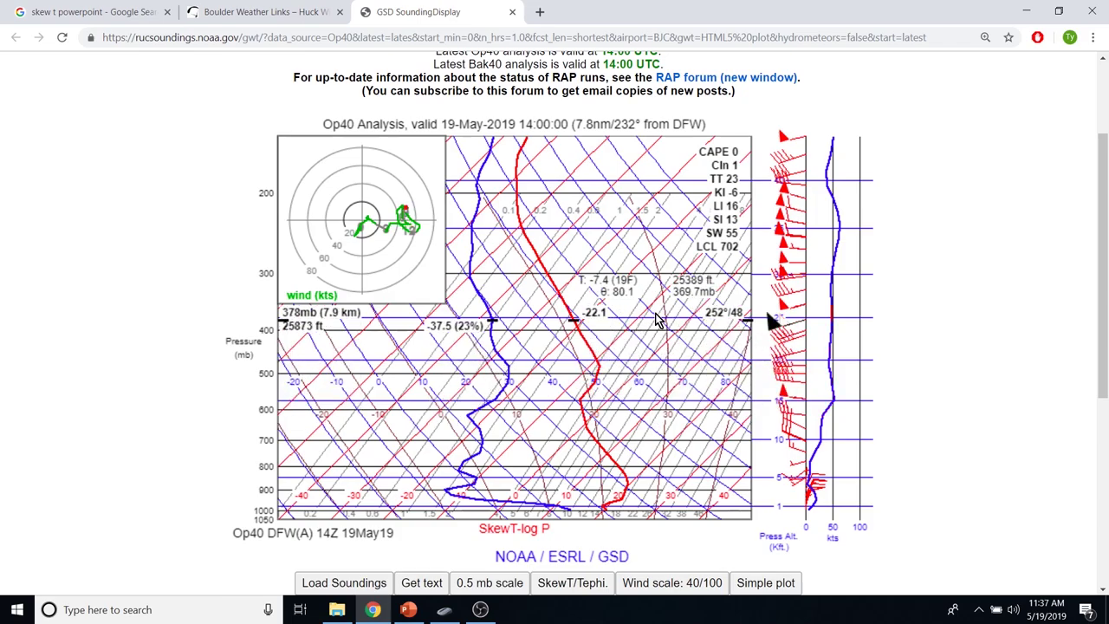
Scroll down to view the DFW 14Z 19 May 2019 Op40 analysis Skew-T
{"action": "scroll", "coordinate": [655, 390], "scroll_direction": "down", "scroll_amount": 1}
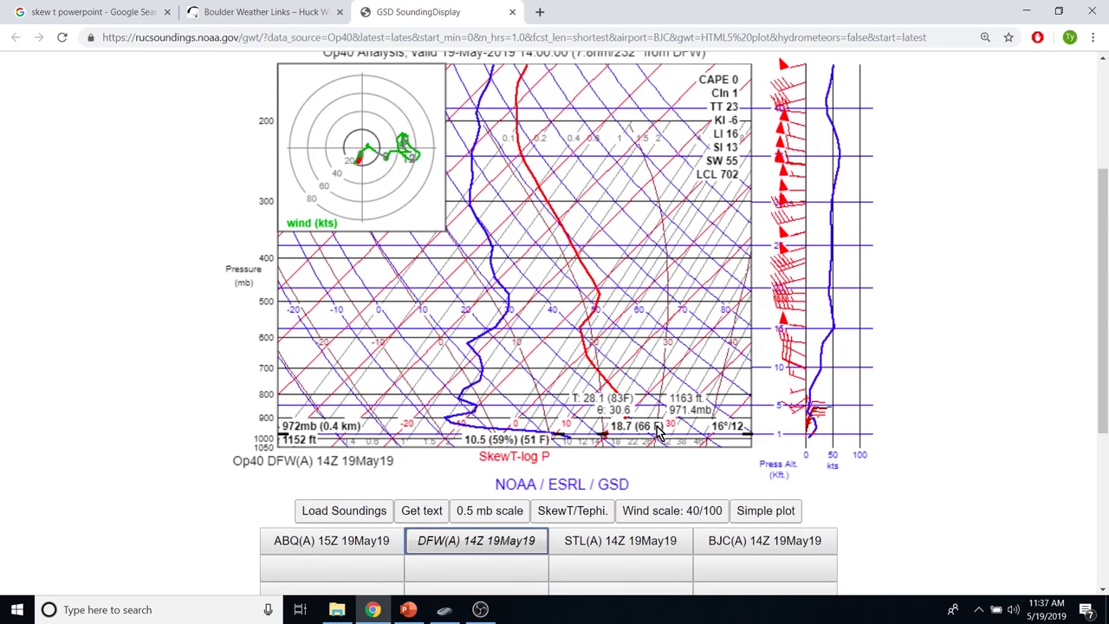
Enlarge the page twice and lift a parcel near 990 mb on the DFW Skew-T
{"action": "key", "text": "ctrl+plus"}
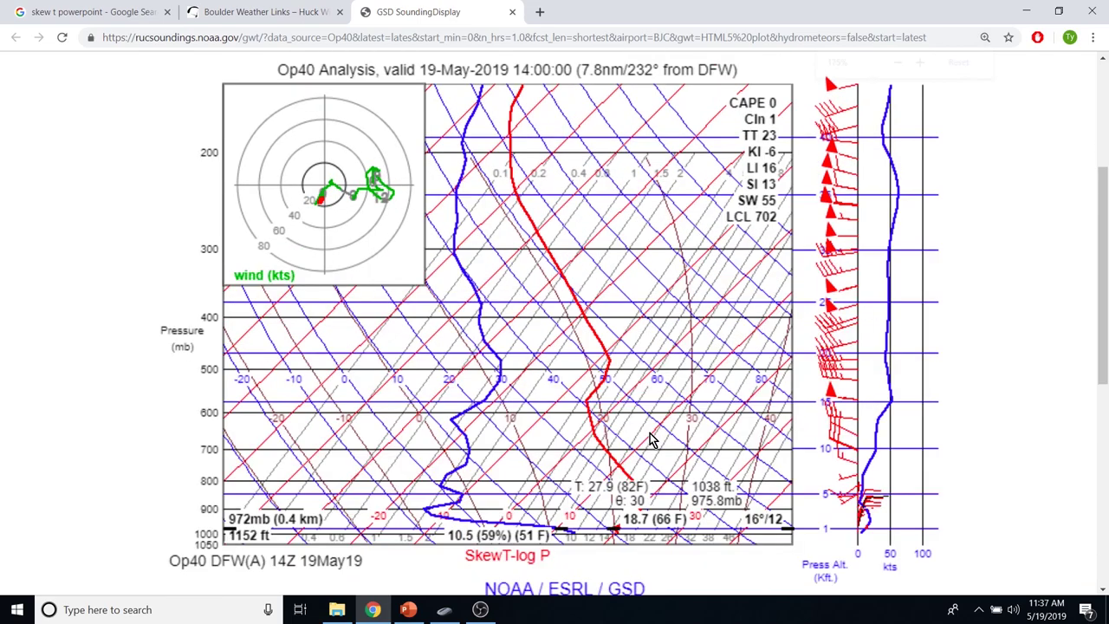
{"action": "key", "text": "ctrl+plus"}
{"action": "scroll", "coordinate": [693, 390], "scroll_direction": "down", "scroll_amount": 4}
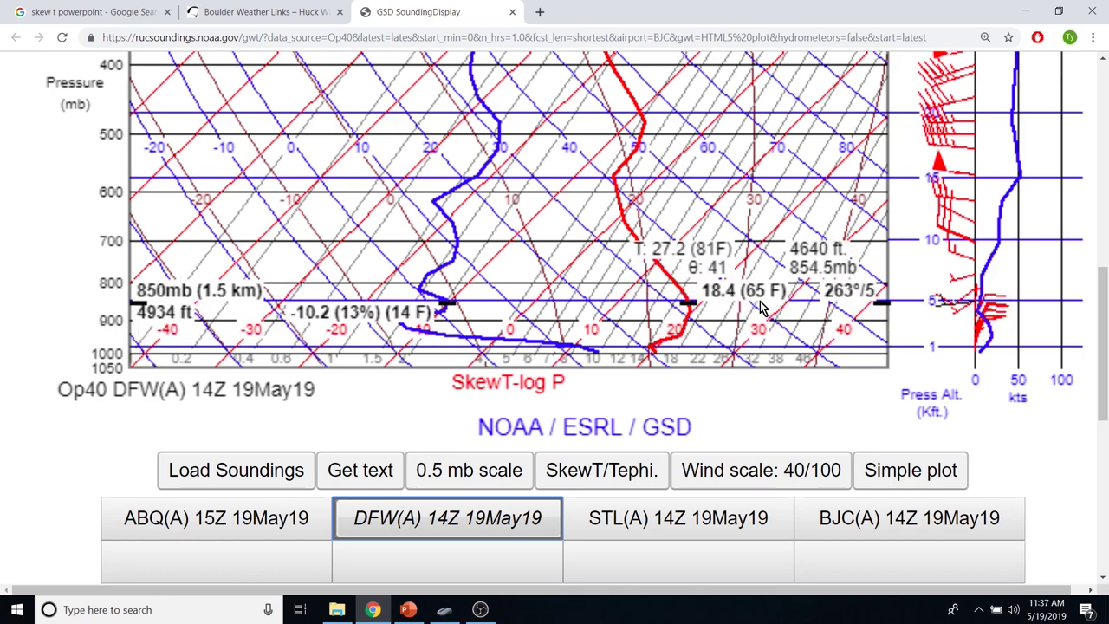
{"action": "left_click", "coordinate": [762, 345]}
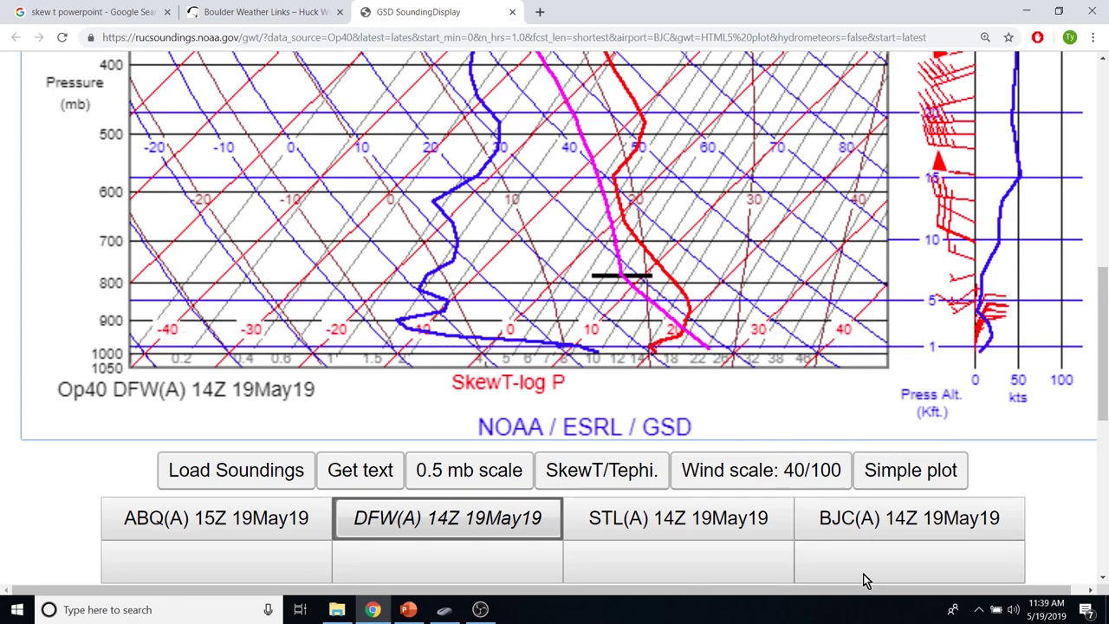
Show the BJC 14Z sounding, lift a parcel from about 838 mb, then select STL 14Z
{"action": "left_click", "coordinate": [843, 531]}
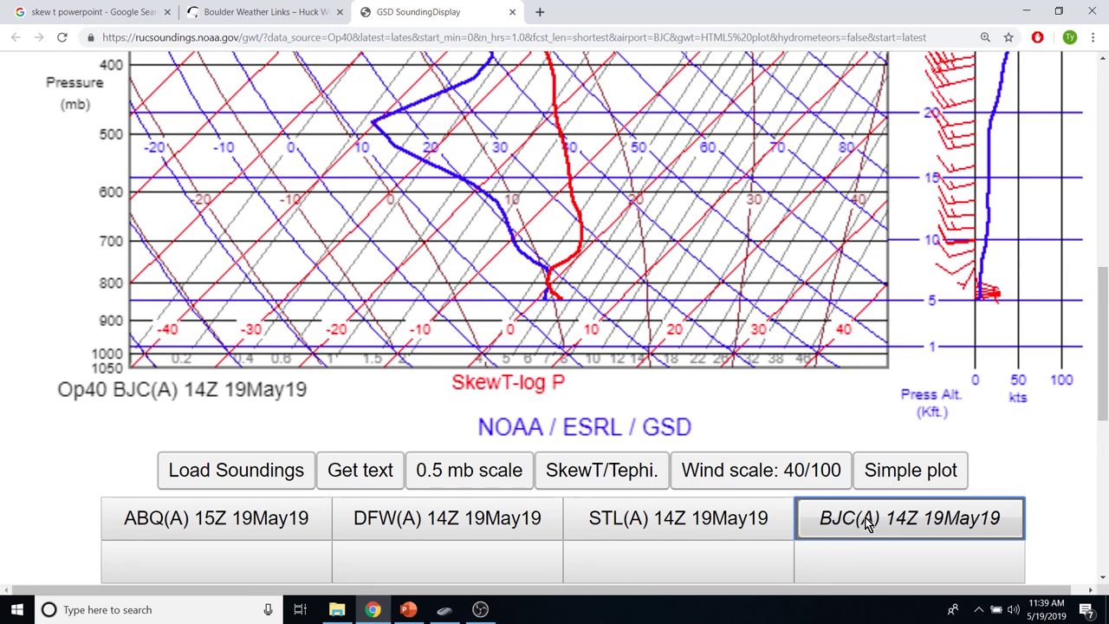
{"action": "scroll", "coordinate": [652, 418], "scroll_direction": "up", "scroll_amount": 2}
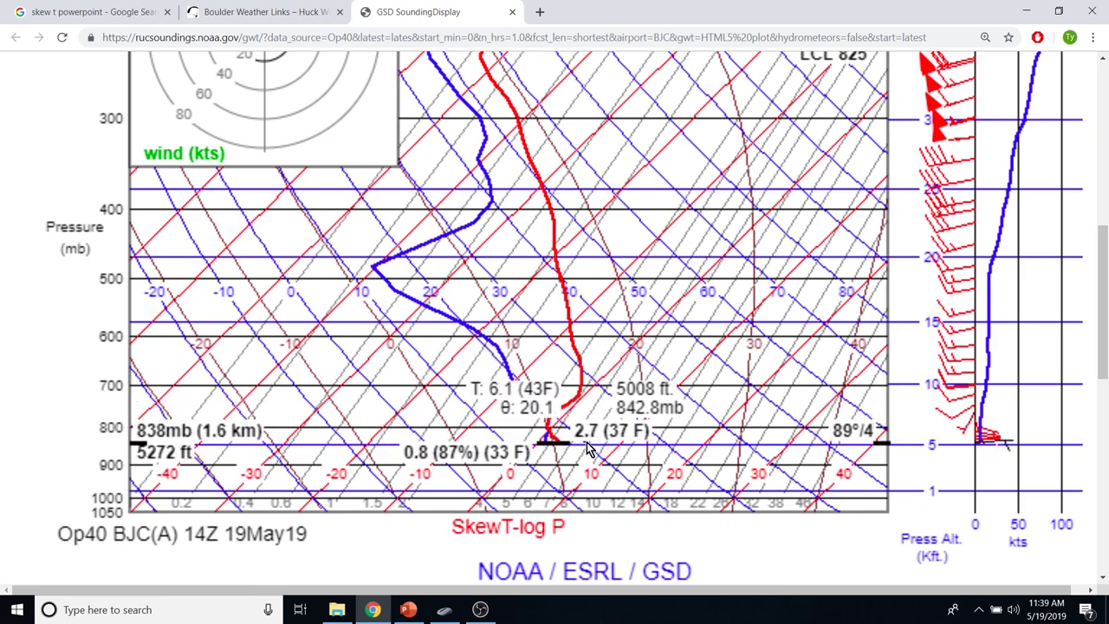
{"action": "left_click", "coordinate": [587, 447]}
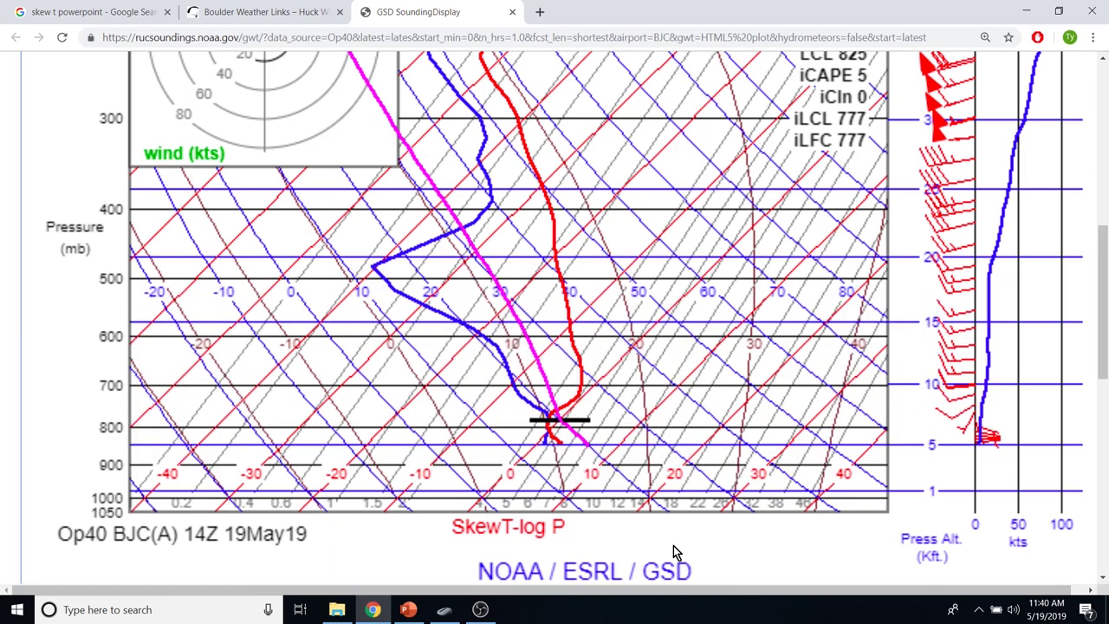
{"action": "scroll", "coordinate": [676, 547], "scroll_direction": "down", "scroll_amount": 3}
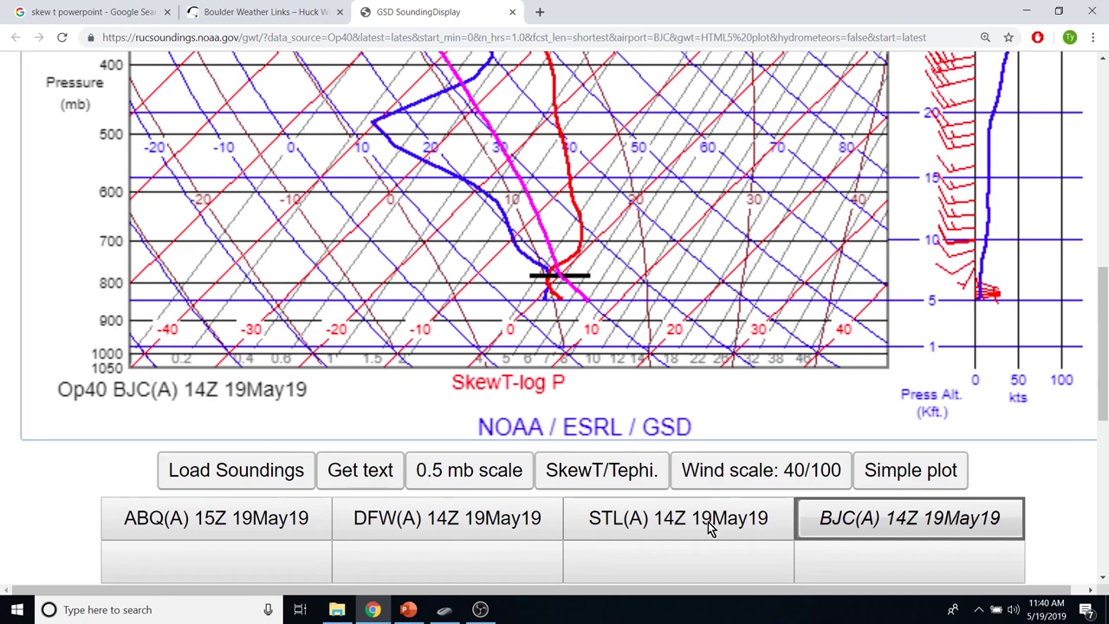
{"action": "left_click", "coordinate": [709, 528]}
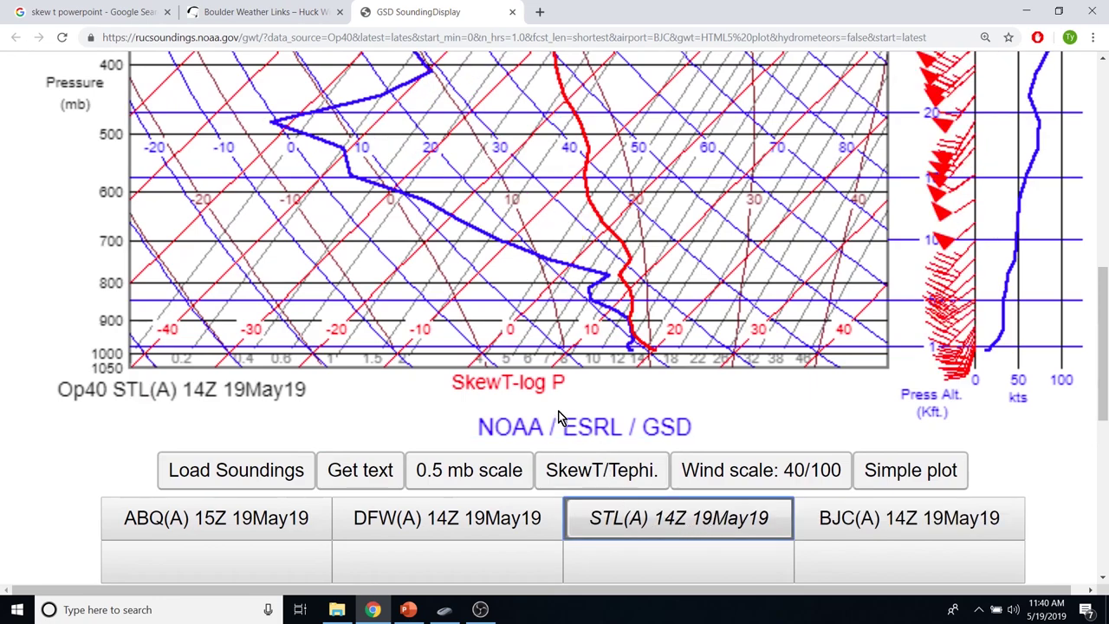
Lift STL 14Z parcels from near-surface levels around 980–989 mb, then a higher level
{"action": "scroll", "coordinate": [559, 416], "scroll_direction": "up", "scroll_amount": 1}
{"action": "scroll", "coordinate": [631, 421], "scroll_direction": "up", "scroll_amount": 1}
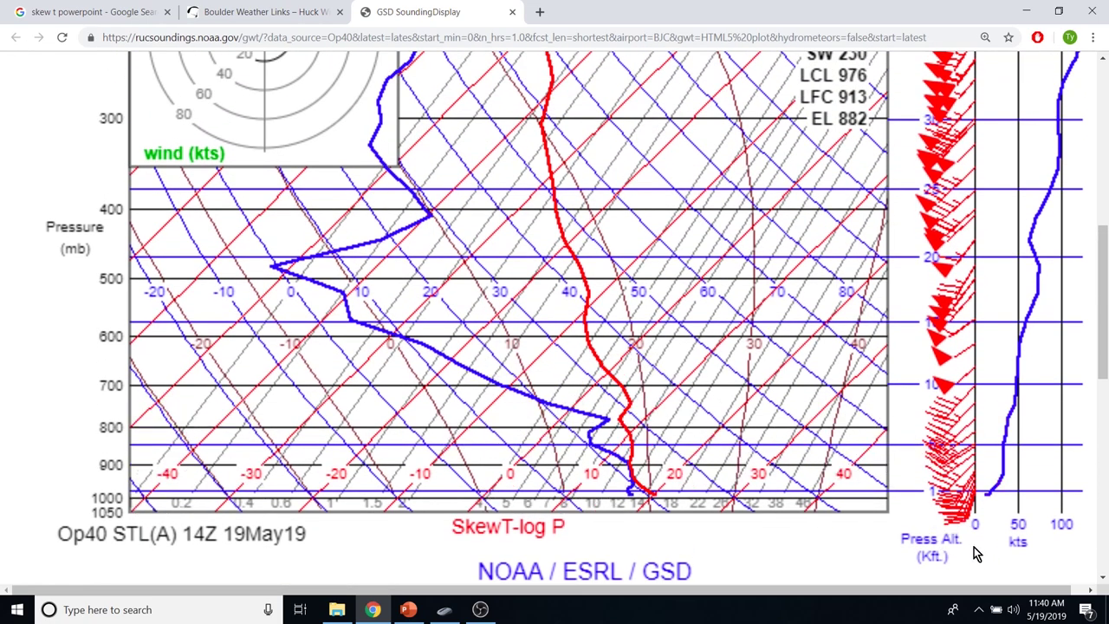
{"action": "scroll", "coordinate": [709, 520], "scroll_direction": "down", "scroll_amount": 1}
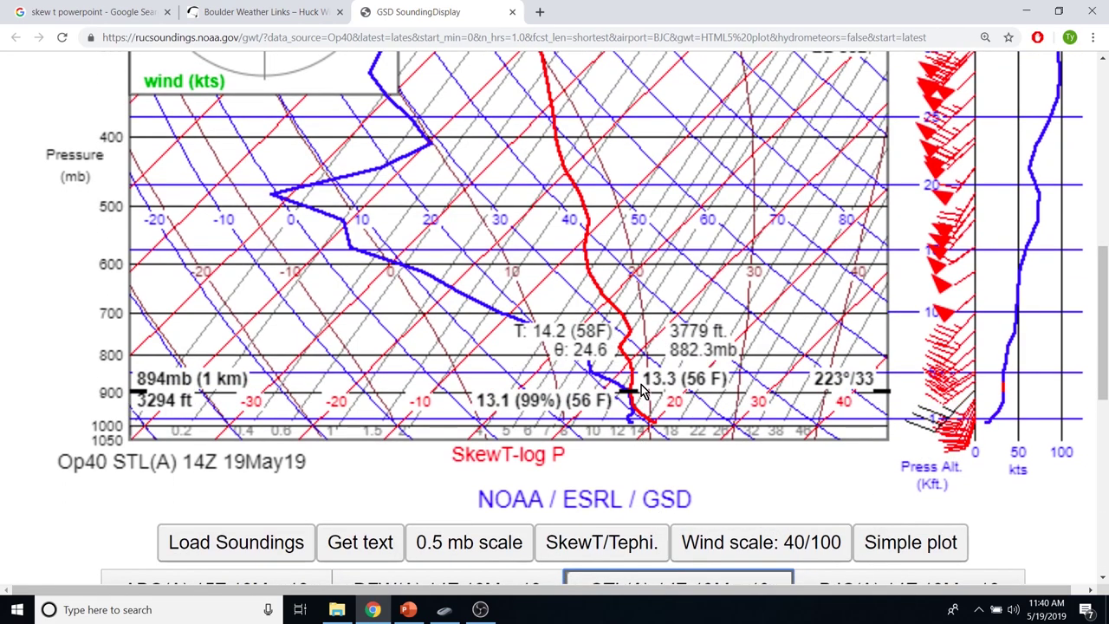
{"action": "left_click", "coordinate": [675, 424]}
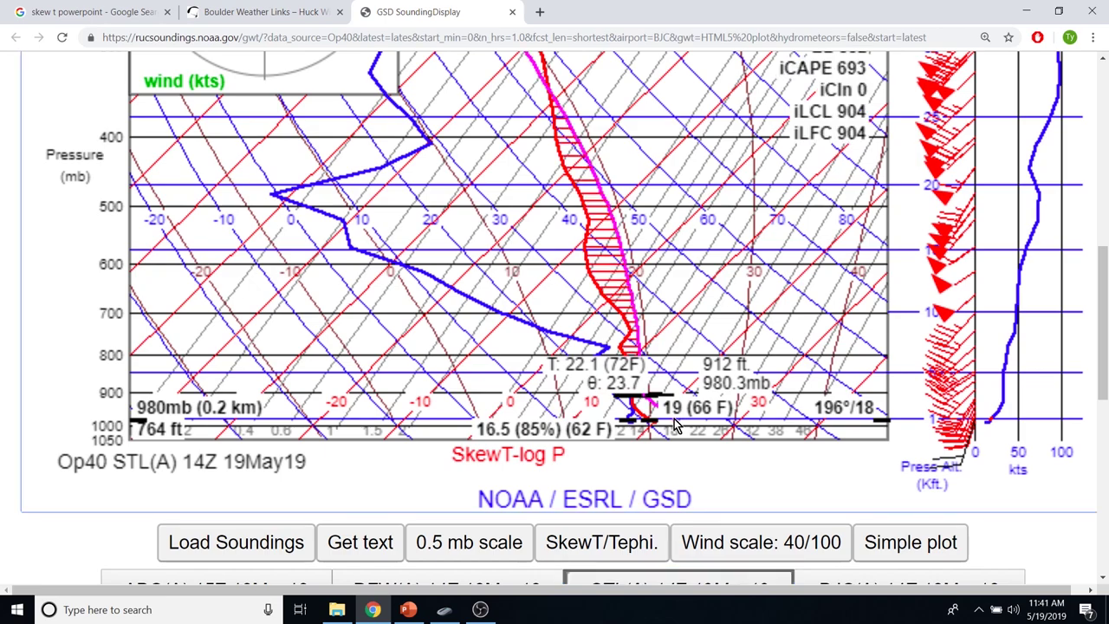
{"action": "left_click", "coordinate": [667, 426]}
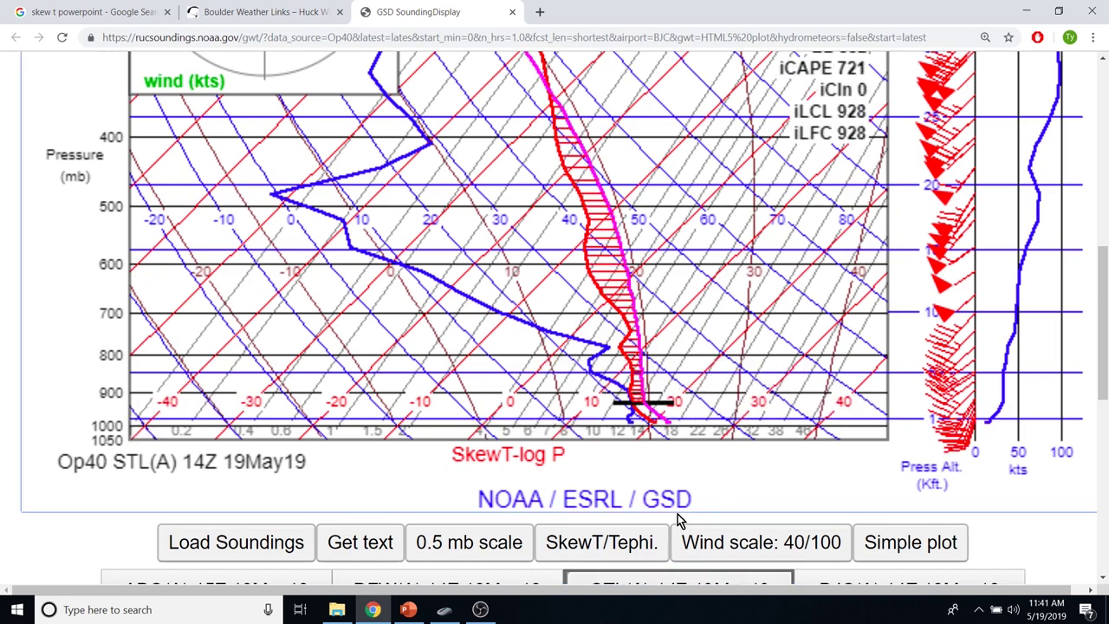
{"action": "left_click", "coordinate": [658, 426]}
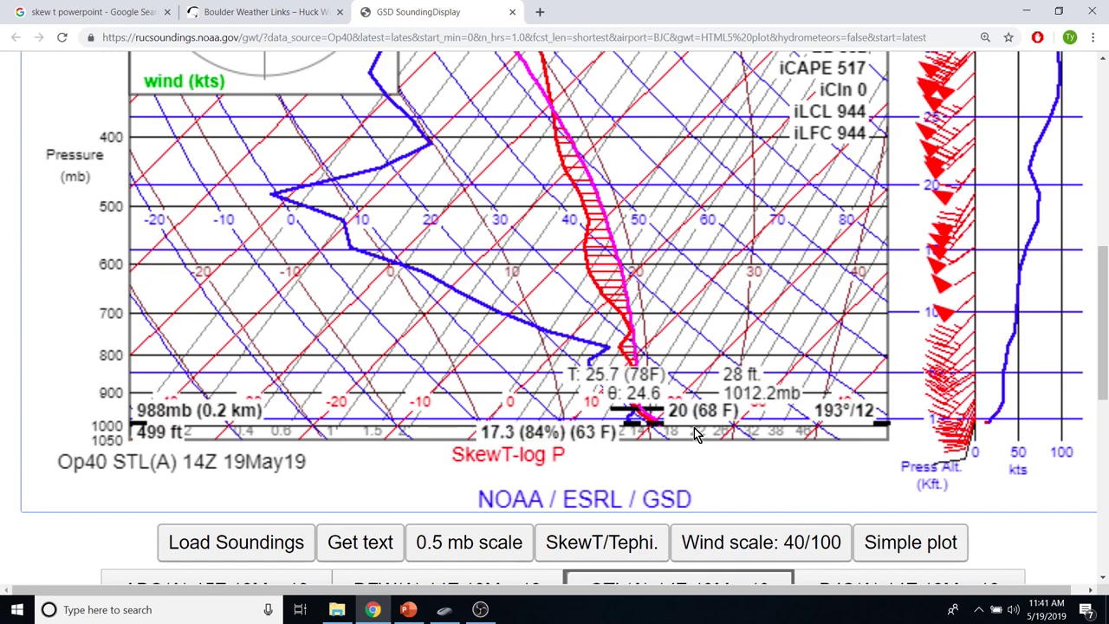
{"action": "left_click", "coordinate": [725, 424]}
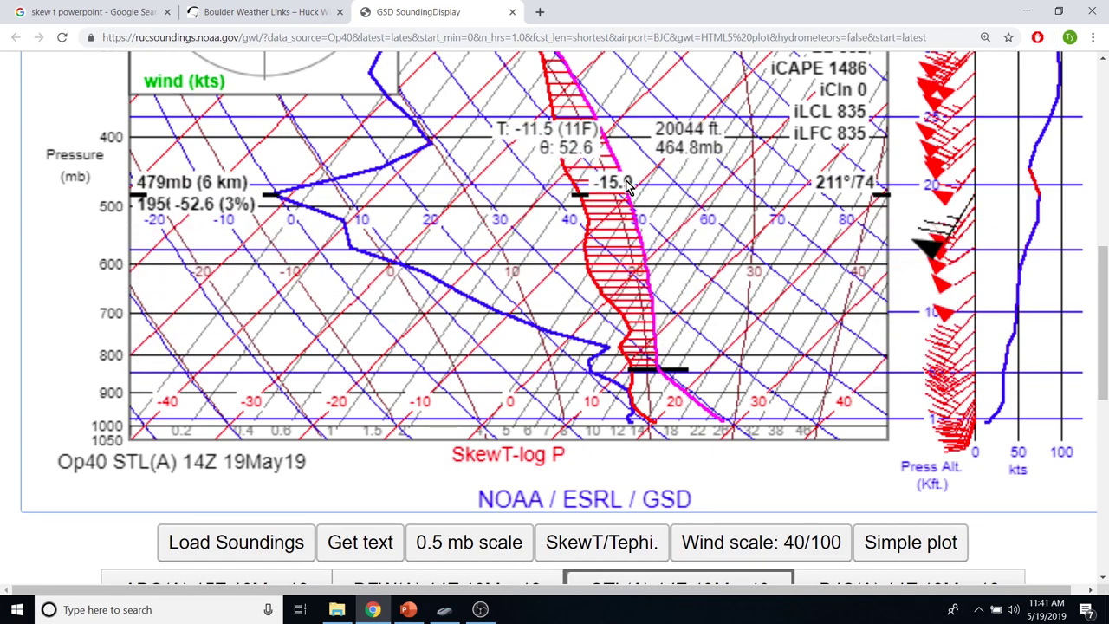
Re-lift the STL parcel from 1003, 998.4, 967 and 988 mb to compare results
{"action": "scroll", "coordinate": [591, 97], "scroll_direction": "up", "scroll_amount": 1}
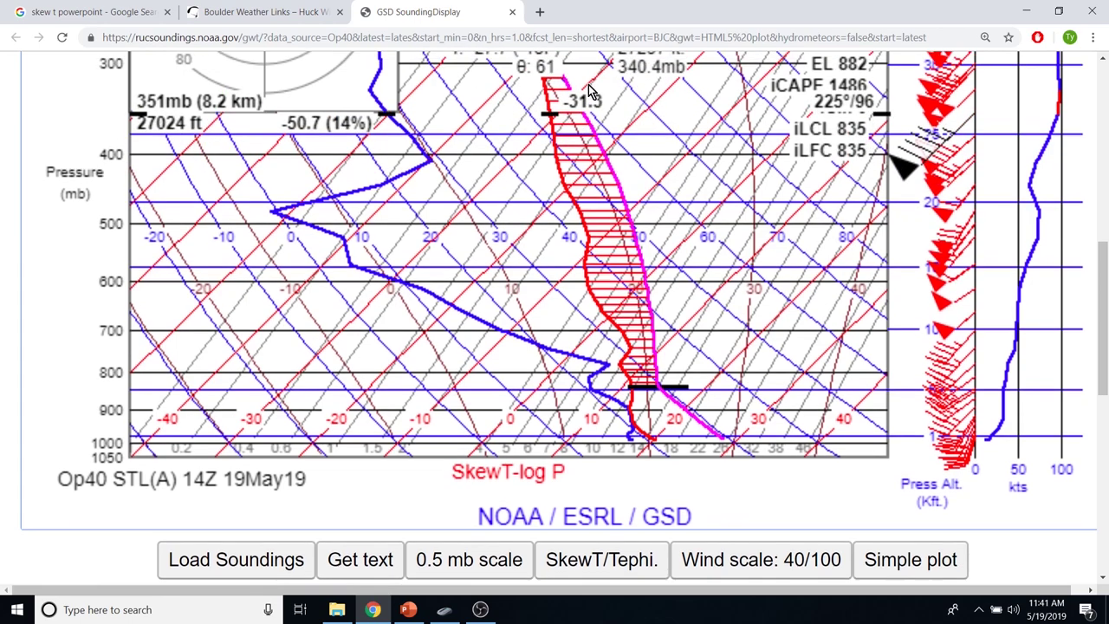
{"action": "scroll", "coordinate": [542, 110], "scroll_direction": "up", "scroll_amount": 1}
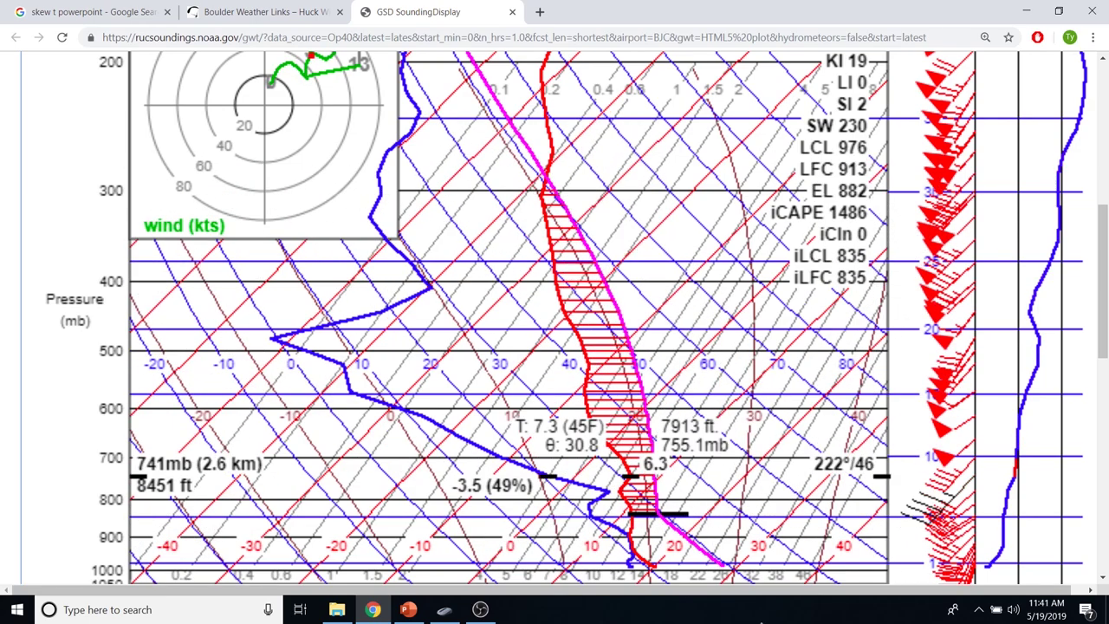
{"action": "scroll", "coordinate": [860, 524], "scroll_direction": "down", "scroll_amount": 2}
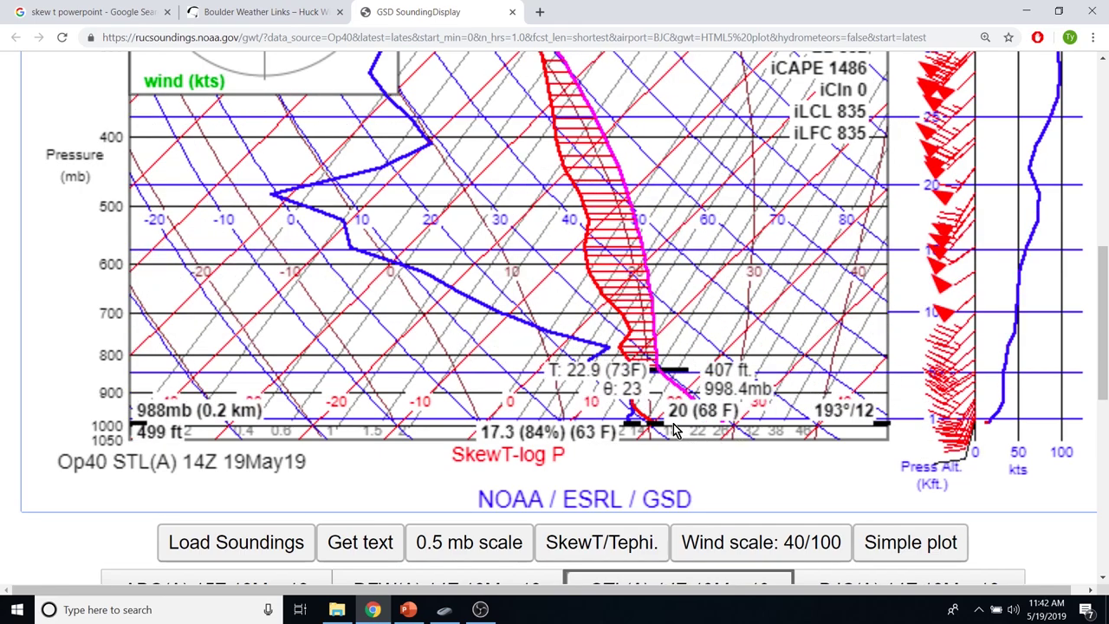
{"action": "left_click_drag", "start_coordinate": [667, 431], "coordinate": [656, 430]}
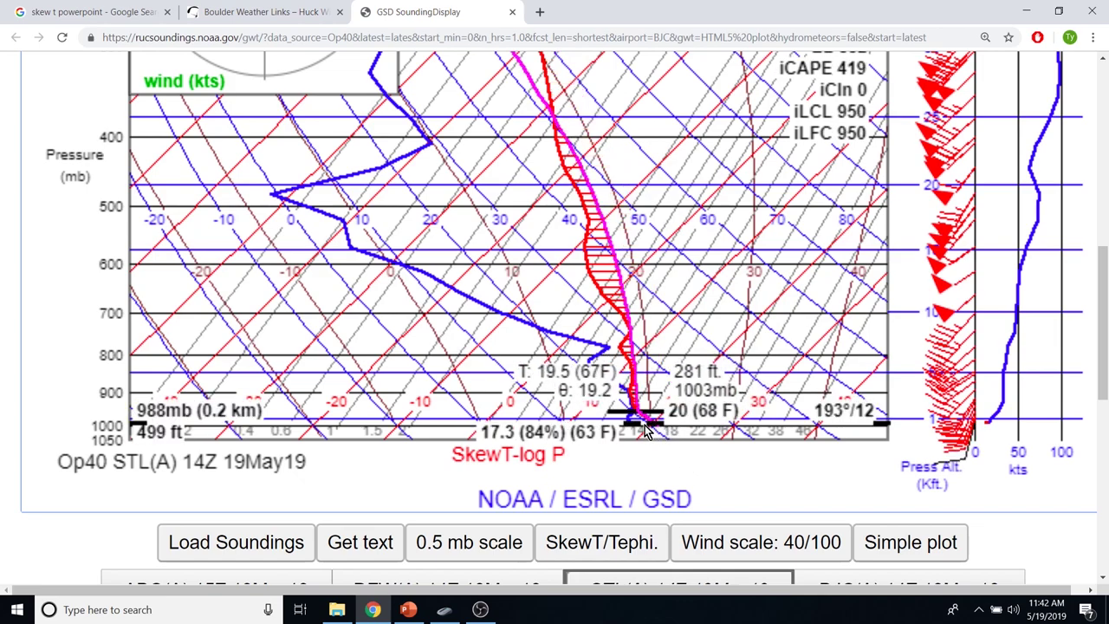
{"action": "left_click", "coordinate": [653, 431]}
{"action": "left_click", "coordinate": [641, 403]}
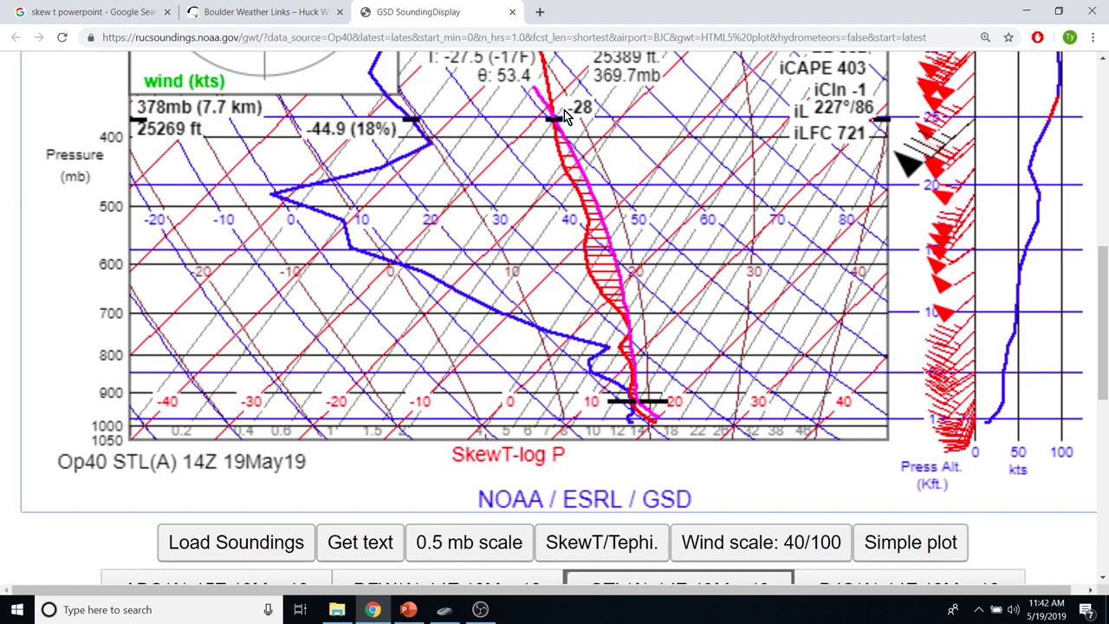
{"action": "left_click", "coordinate": [657, 428]}
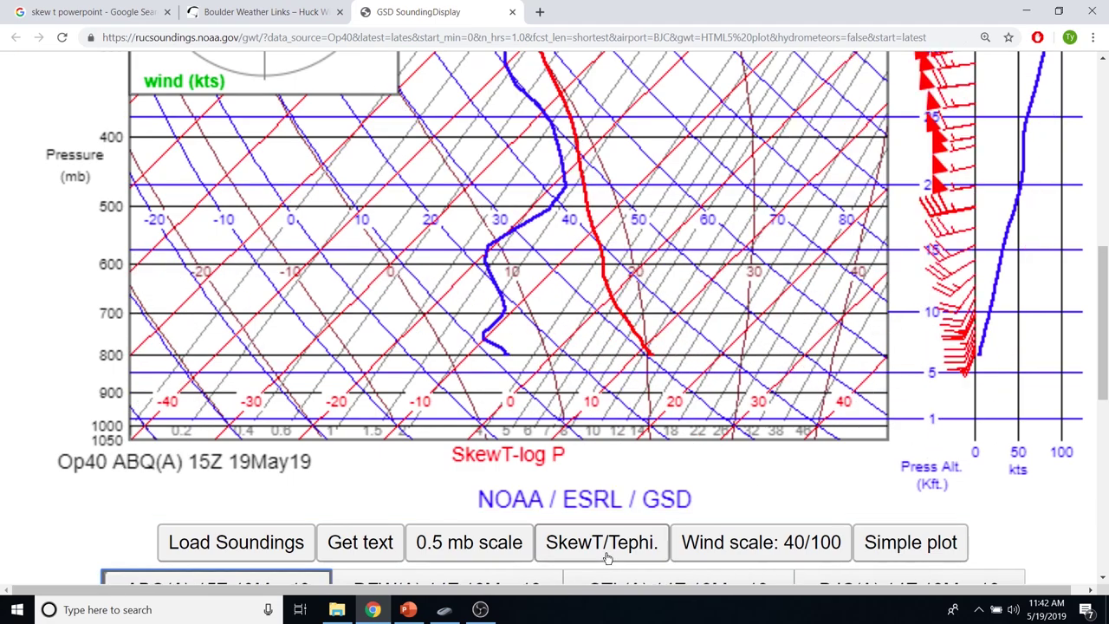
{"action": "scroll", "coordinate": [623, 541], "scroll_direction": "up", "scroll_amount": 2}
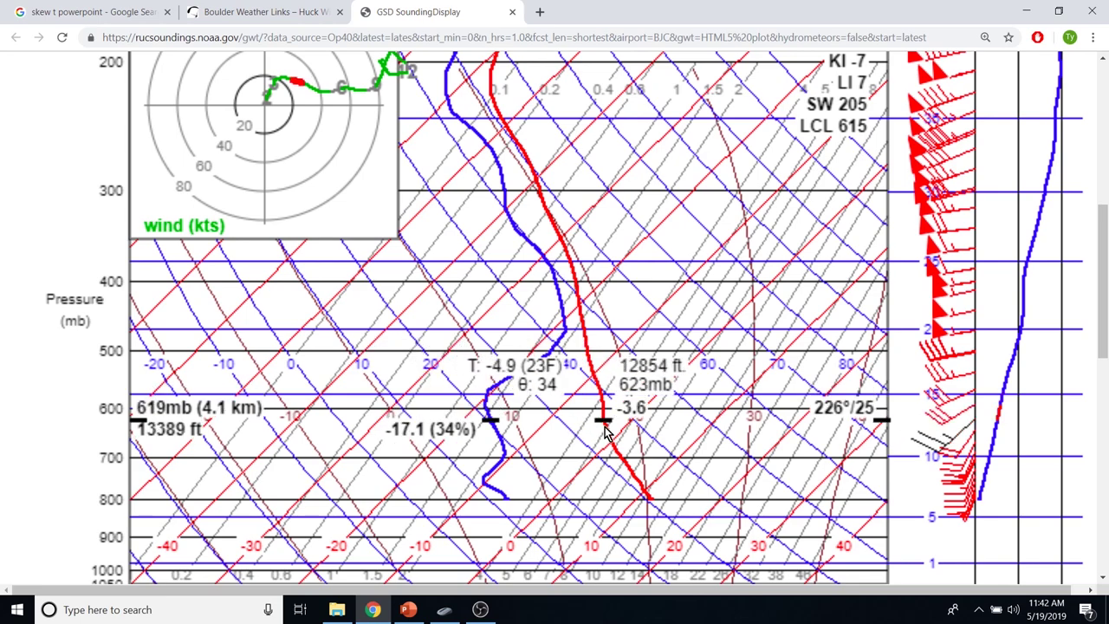
{"action": "left_click", "coordinate": [680, 502]}
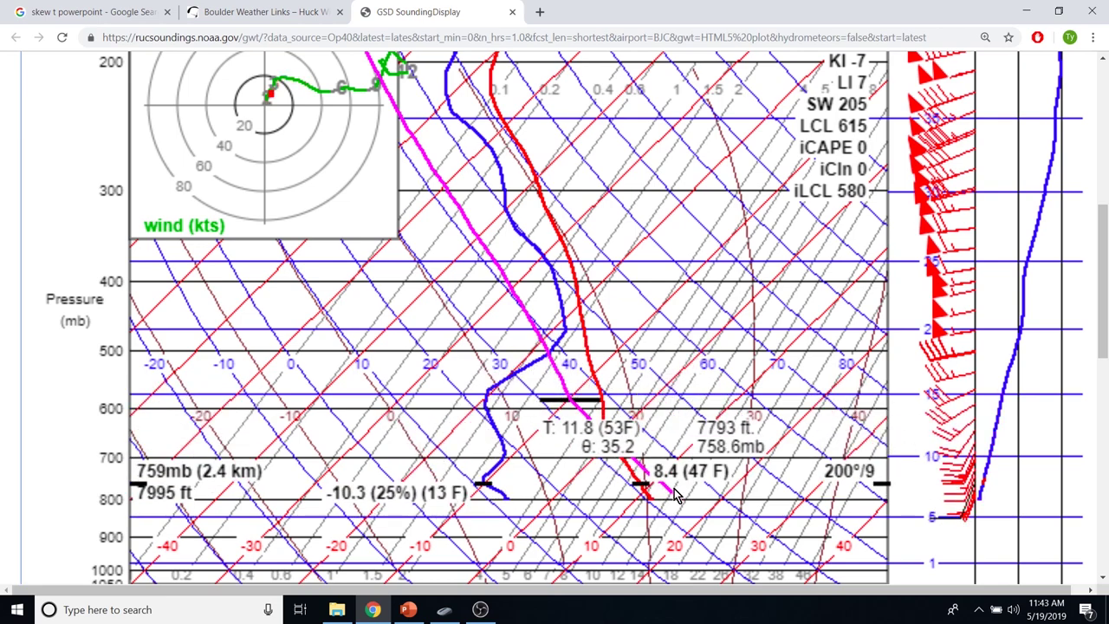
{"action": "mouse_move", "coordinate": [675, 493]}
{"action": "left_mouse_down"}
{"action": "mouse_move", "coordinate": [834, 512]}
{"action": "mouse_move", "coordinate": [821, 507]}
{"action": "left_mouse_up"}
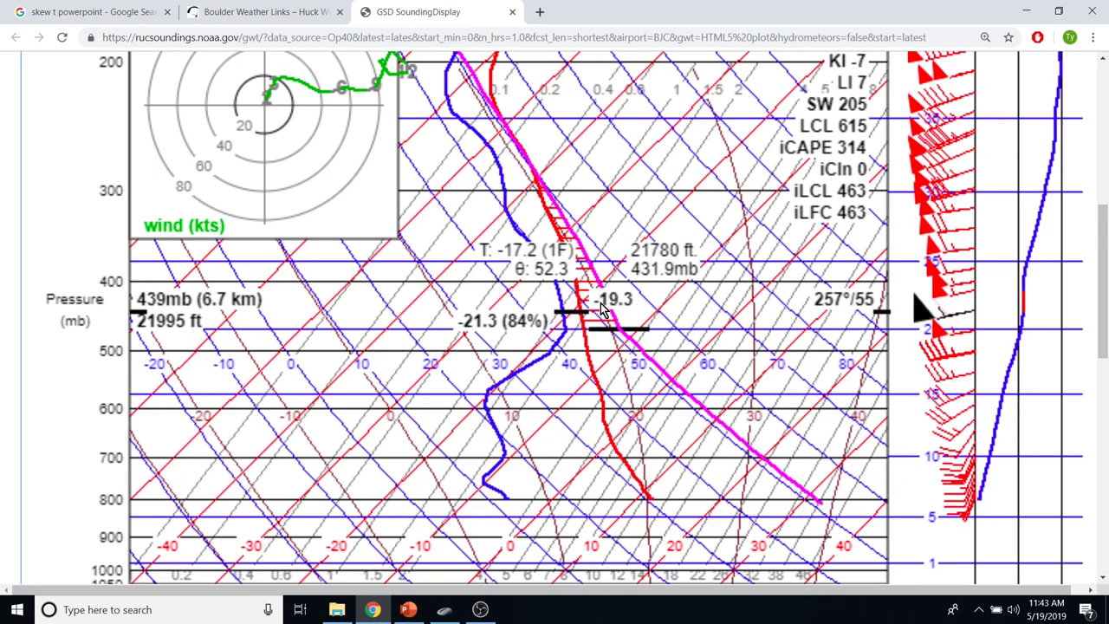
{"action": "left_click", "coordinate": [690, 506]}
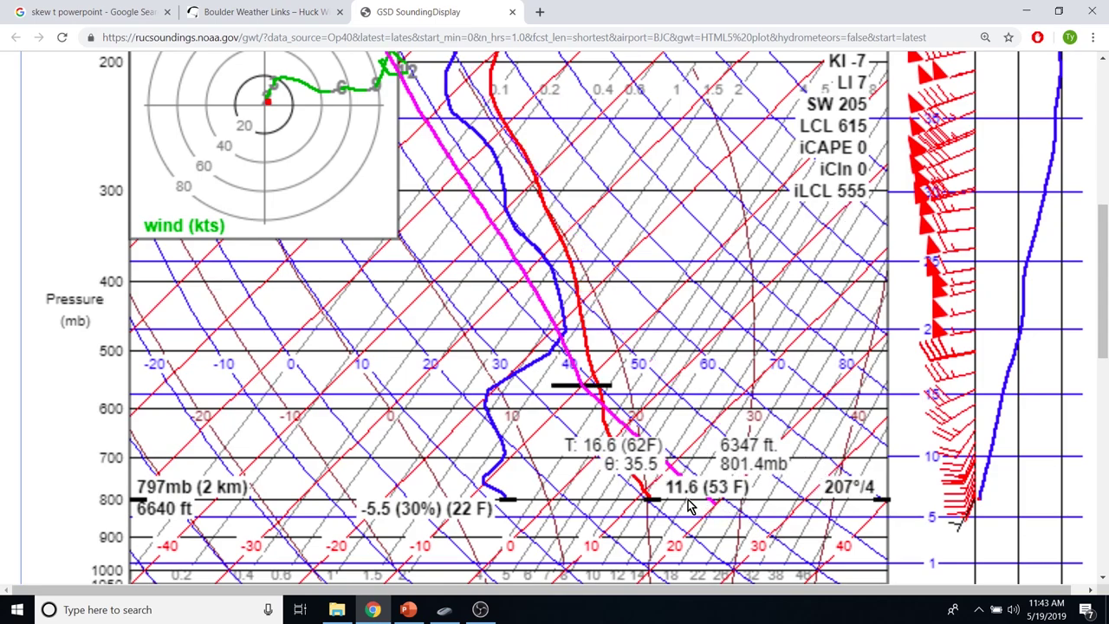
{"action": "scroll", "coordinate": [653, 512], "scroll_direction": "down", "scroll_amount": 3}
{"action": "scroll", "coordinate": [653, 512], "scroll_direction": "up", "scroll_amount": 3}
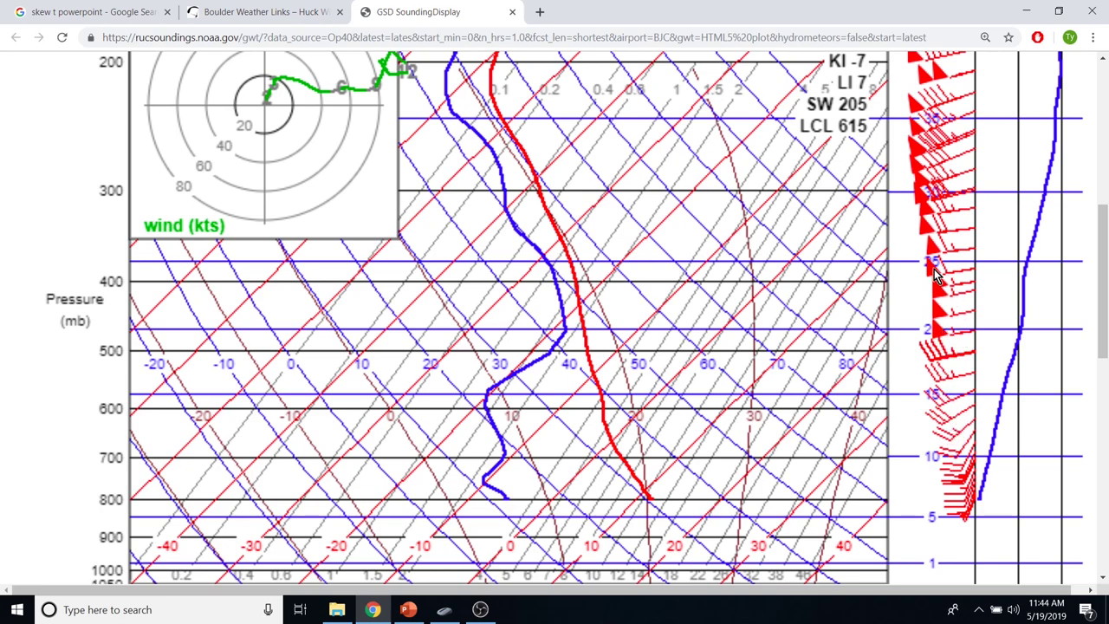
{"action": "scroll", "coordinate": [941, 270], "scroll_direction": "up", "scroll_amount": 1}
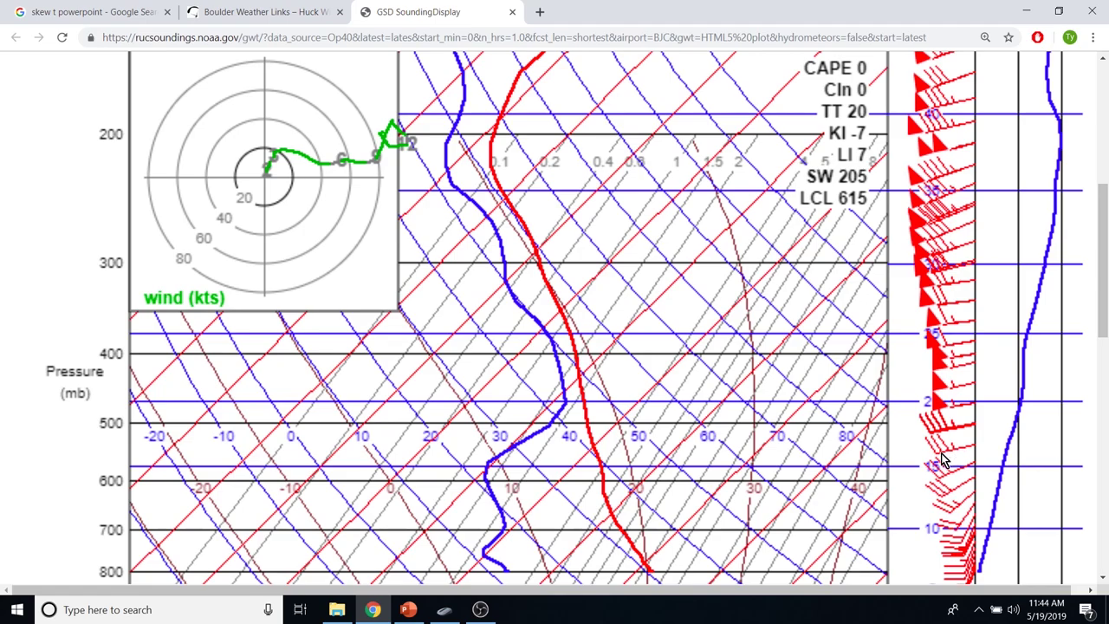
{"action": "scroll", "coordinate": [965, 452], "scroll_direction": "down", "scroll_amount": 1}
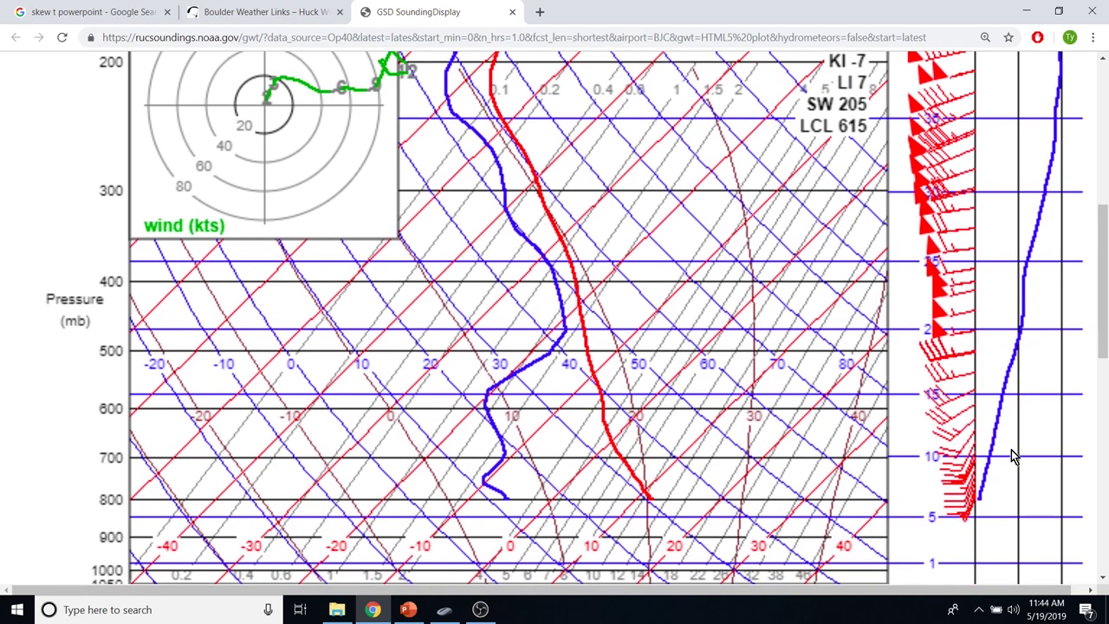
{"action": "scroll", "coordinate": [1019, 453], "scroll_direction": "up", "scroll_amount": 5}
{"action": "scroll", "coordinate": [1055, 289], "scroll_direction": "down", "scroll_amount": 1}
{"action": "scroll", "coordinate": [1055, 289], "scroll_direction": "down", "scroll_amount": 5}
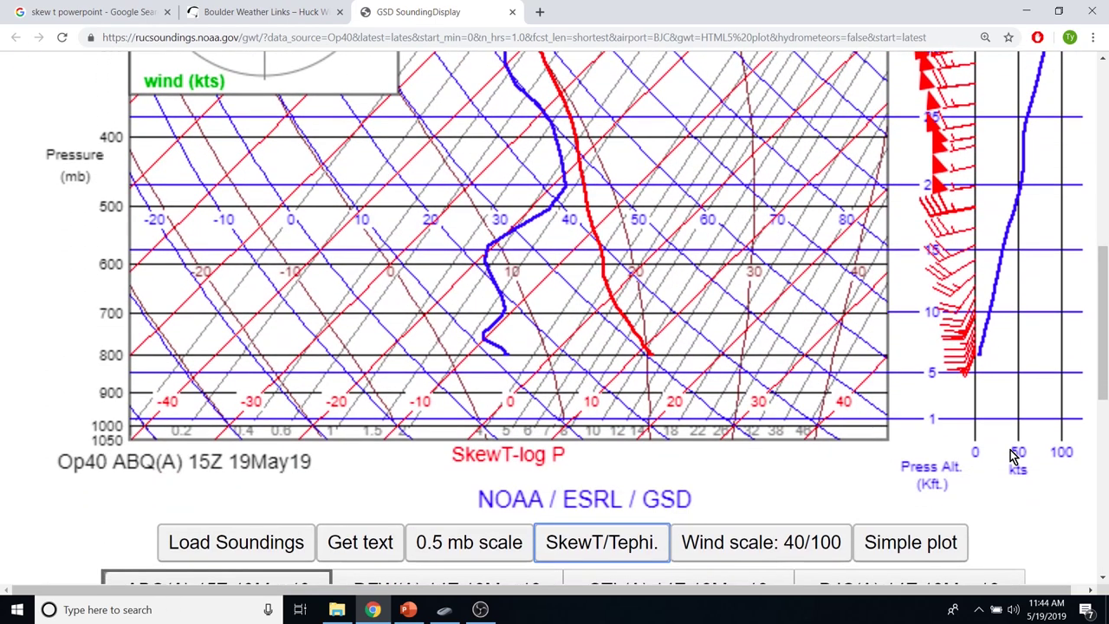
{"action": "scroll", "coordinate": [1031, 390], "scroll_direction": "up", "scroll_amount": 2}
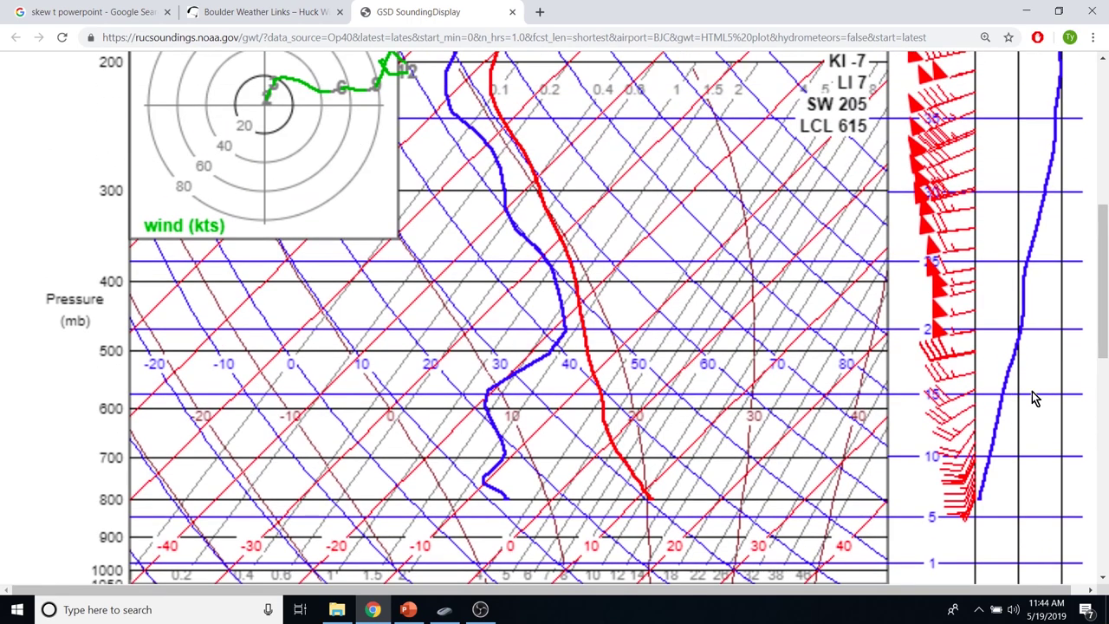
{"action": "scroll", "coordinate": [1031, 401], "scroll_direction": "down", "scroll_amount": 2}
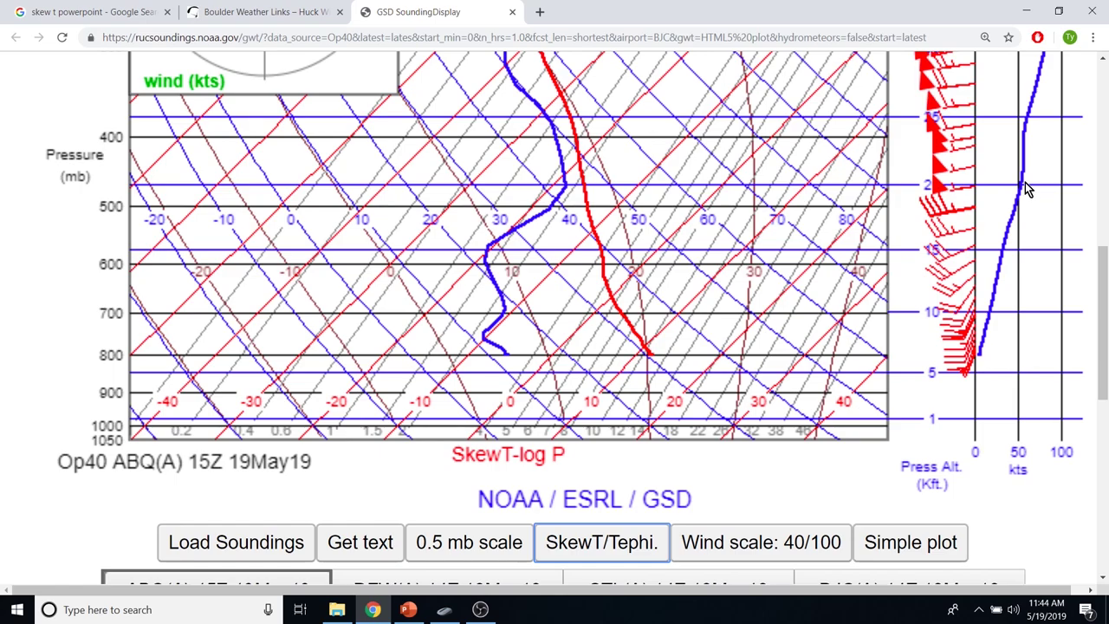
{"action": "scroll", "coordinate": [1027, 272], "scroll_direction": "up", "scroll_amount": 2}
{"action": "scroll", "coordinate": [732, 275], "scroll_direction": "down", "scroll_amount": 2}
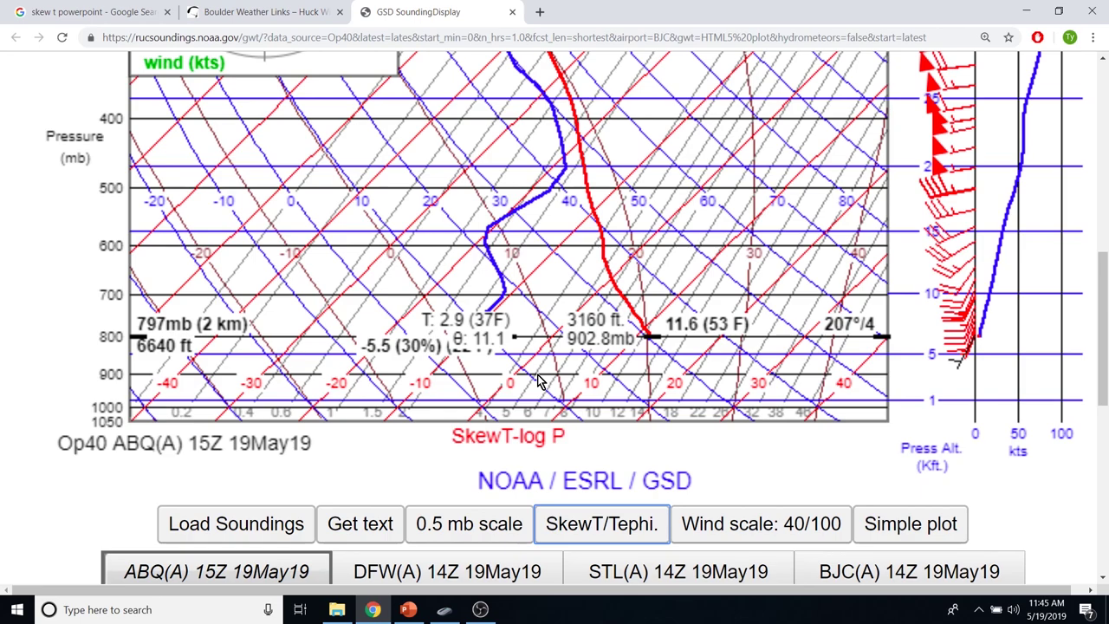
Shrink the page, open the Load Soundings options and enter site KBDU
{"action": "key", "text": "ctrl+minus"}
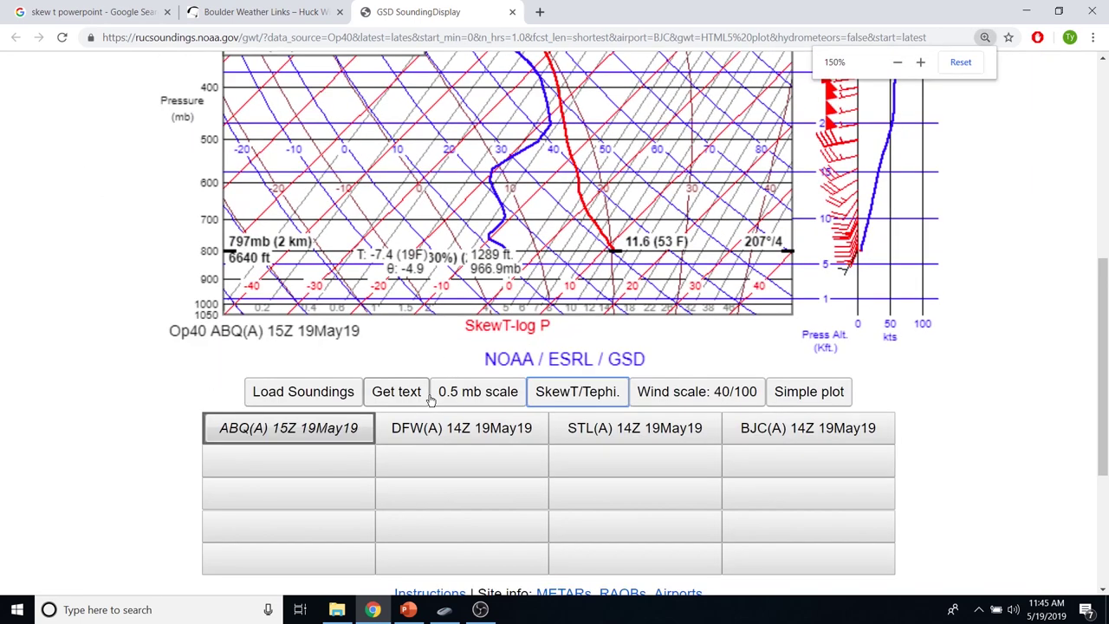
{"action": "scroll", "coordinate": [430, 397], "scroll_direction": "up", "scroll_amount": 2}
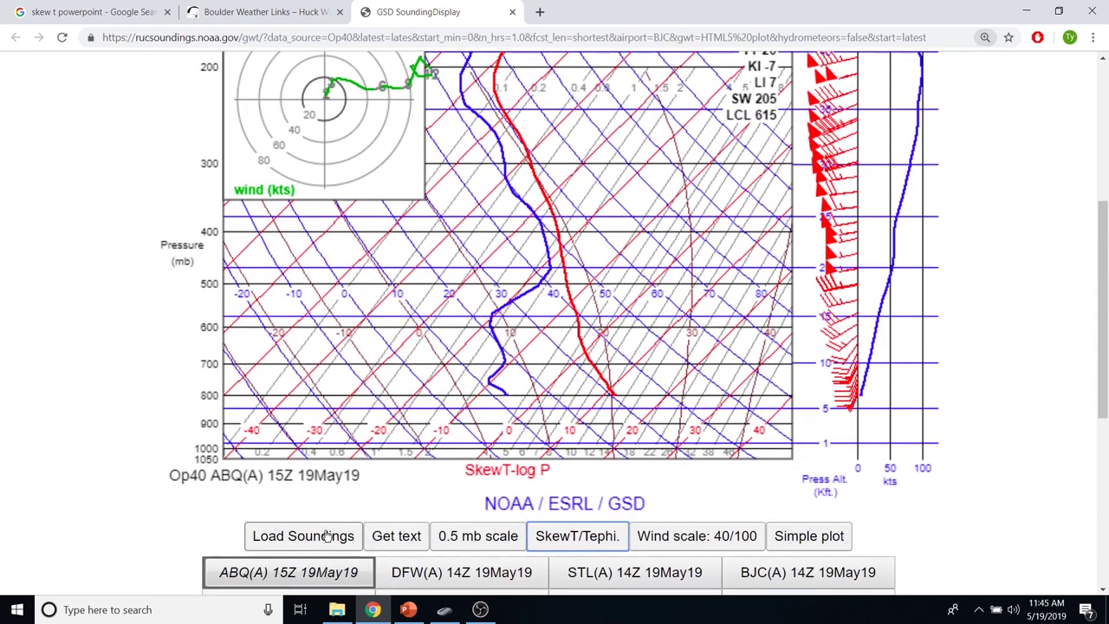
{"action": "left_click", "coordinate": [352, 526]}
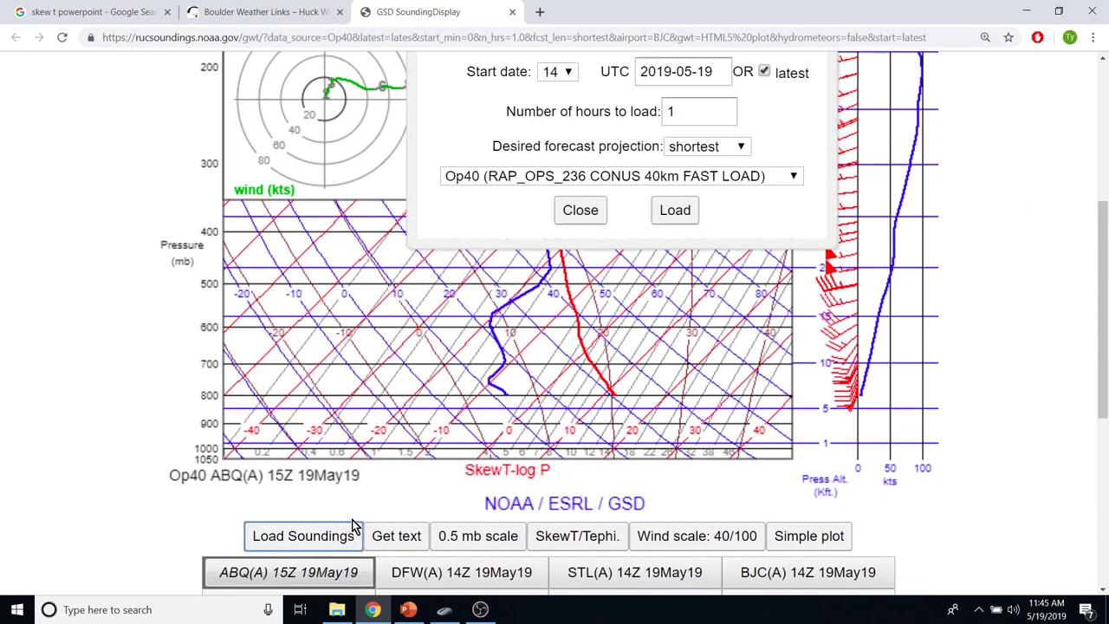
{"action": "scroll", "coordinate": [352, 526], "scroll_direction": "up", "scroll_amount": 2}
{"action": "left_click_drag", "start_coordinate": [685, 178], "coordinate": [602, 168]}
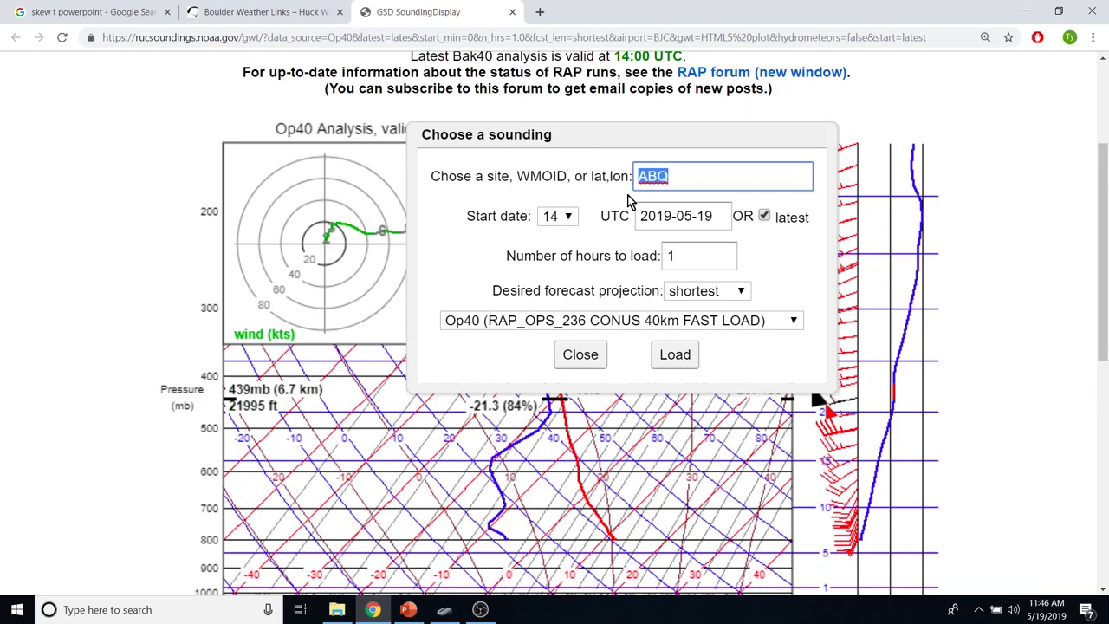
{"action": "type", "text": "KD"}
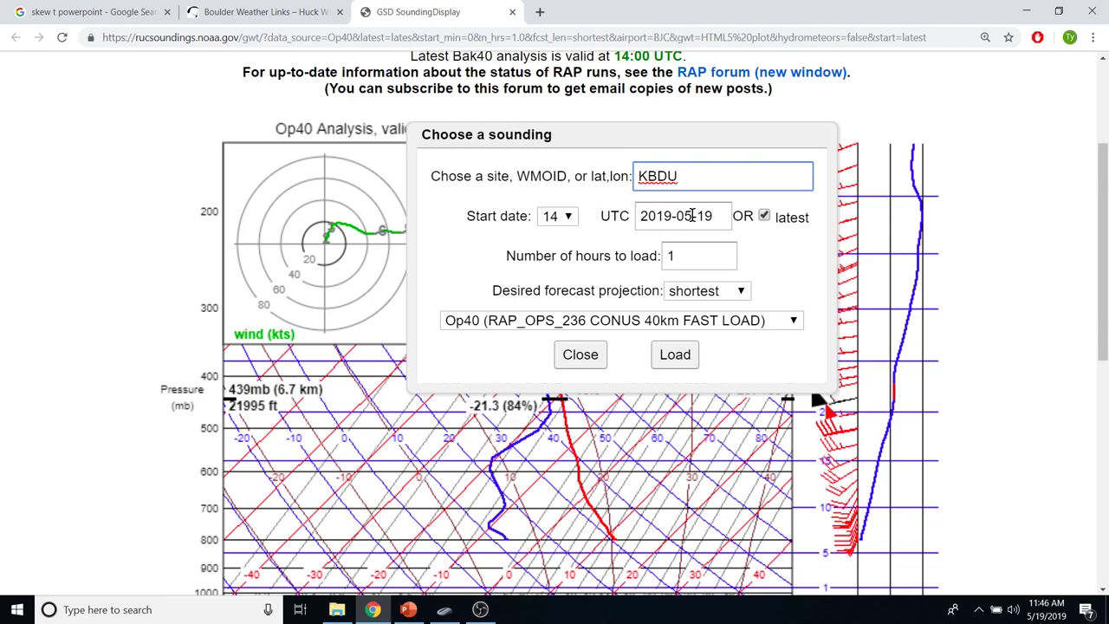
Set the start hour to 15 UTC and keep Op40 as the model
{"action": "left_click", "coordinate": [570, 222]}
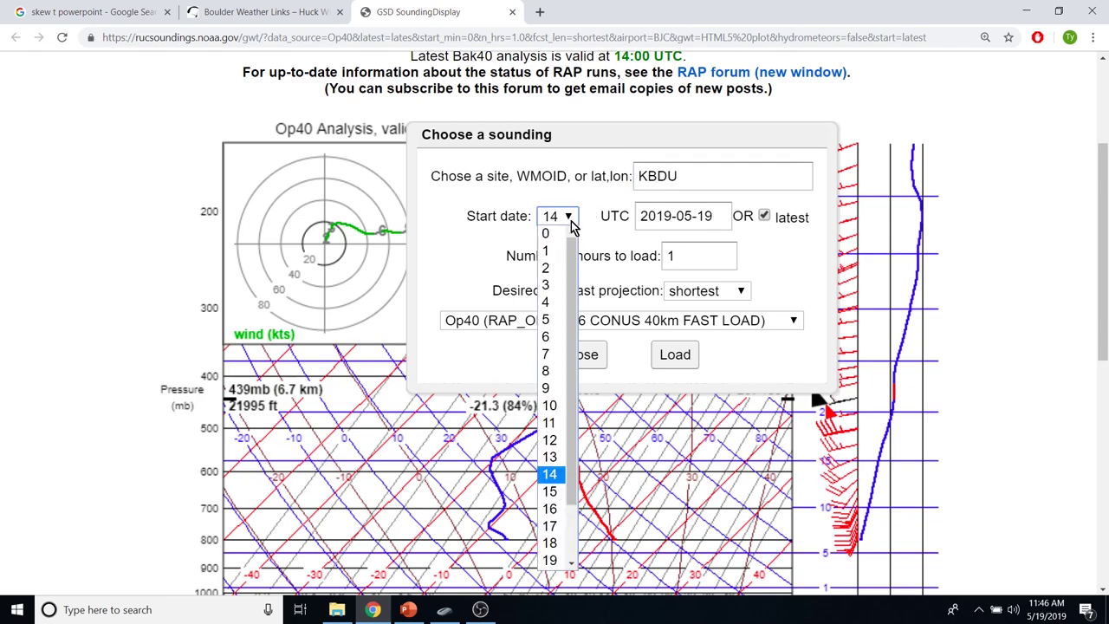
{"action": "left_click", "coordinate": [550, 492]}
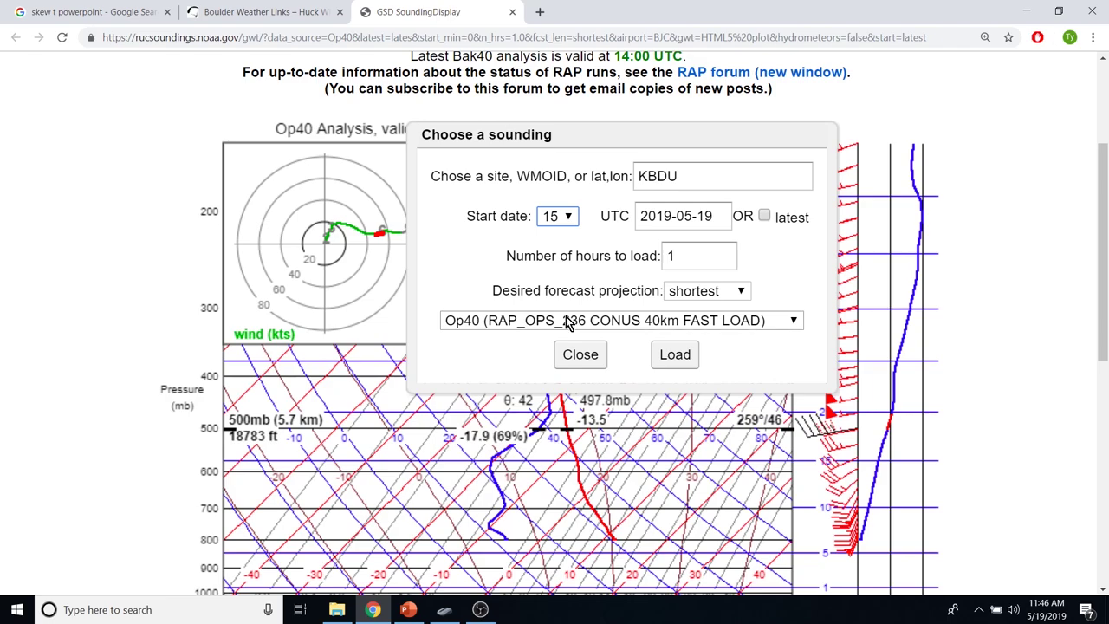
{"action": "scroll", "coordinate": [572, 322], "scroll_direction": "down", "scroll_amount": 1}
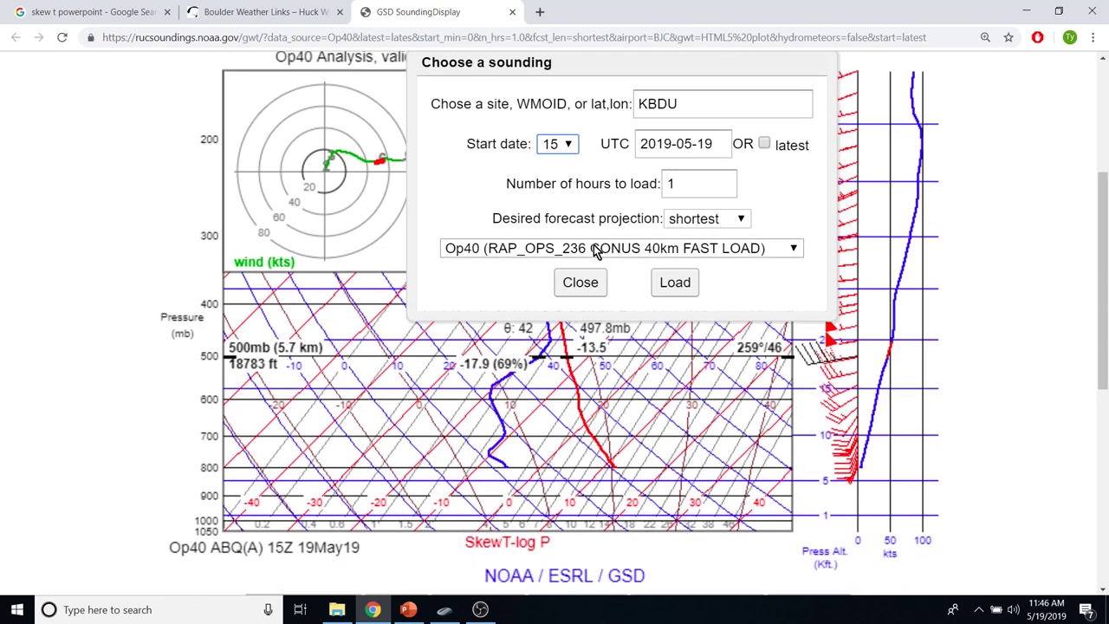
{"action": "left_click", "coordinate": [473, 253]}
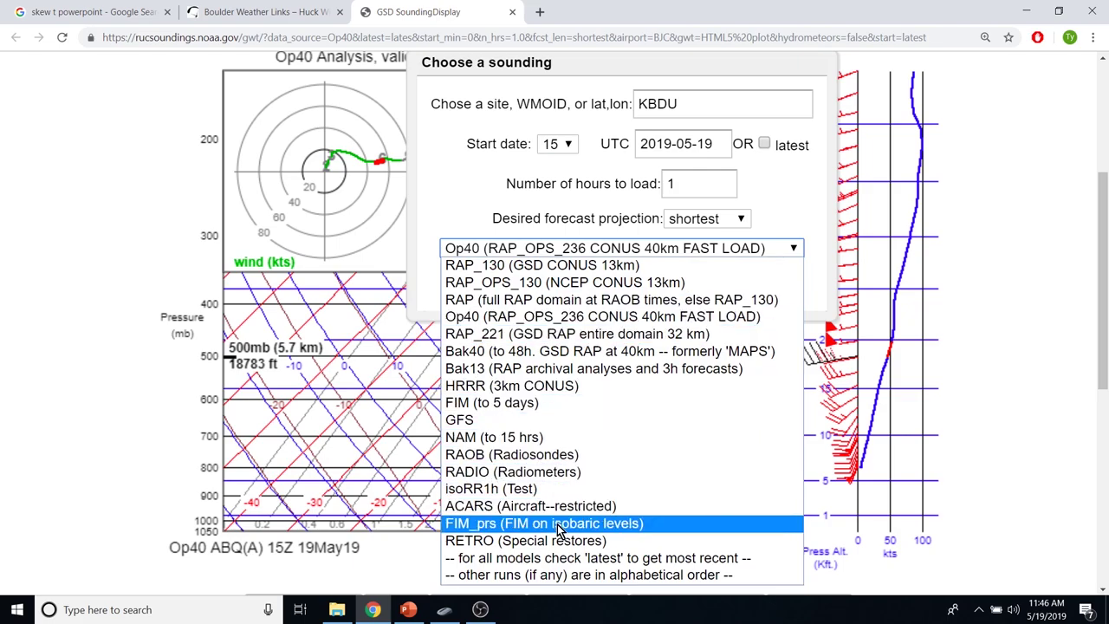
{"action": "left_click", "coordinate": [569, 319]}
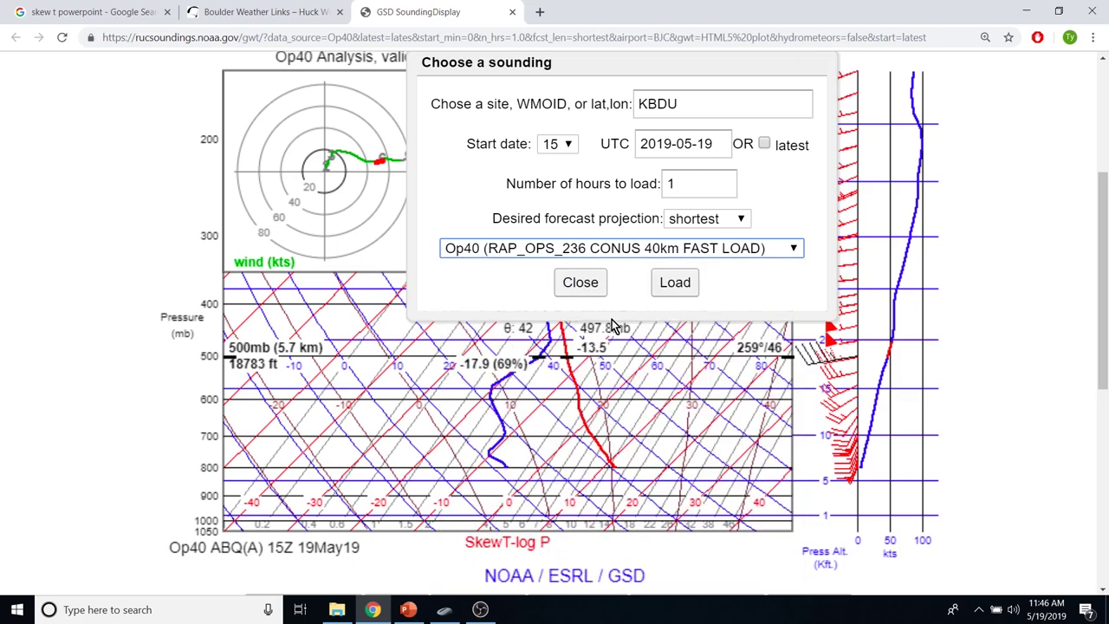
Load the KBDU 15Z Op40 sounding and review its indices (KI 2, LI 10, LCL 818)
{"action": "left_click", "coordinate": [668, 283]}
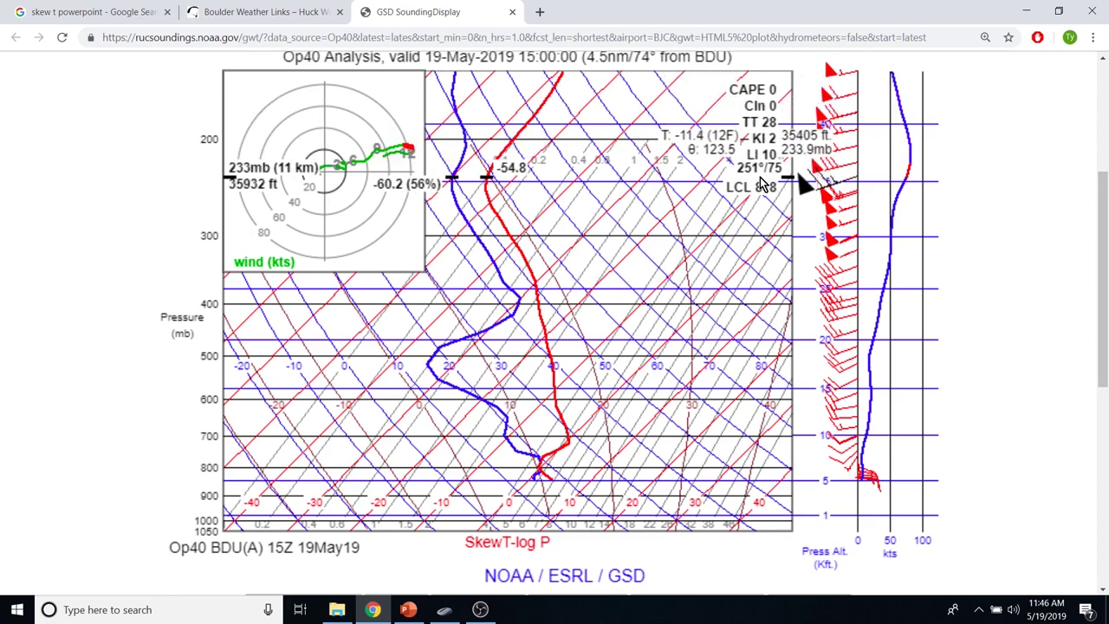
{"action": "scroll", "coordinate": [805, 372], "scroll_direction": "down", "scroll_amount": 2}
{"action": "scroll", "coordinate": [818, 423], "scroll_direction": "up", "scroll_amount": 2}
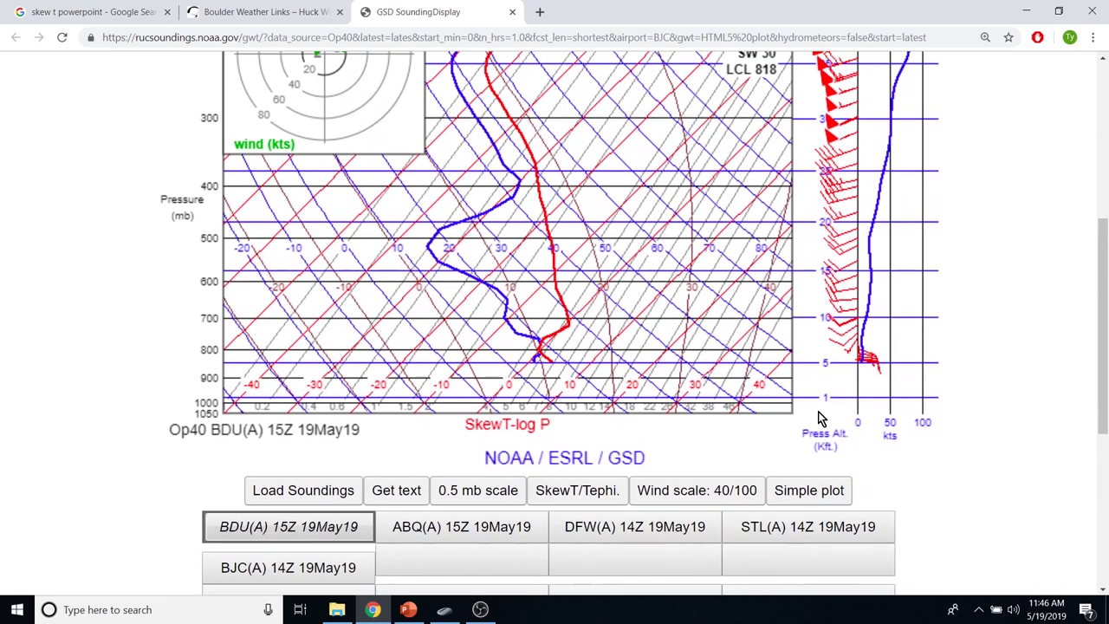